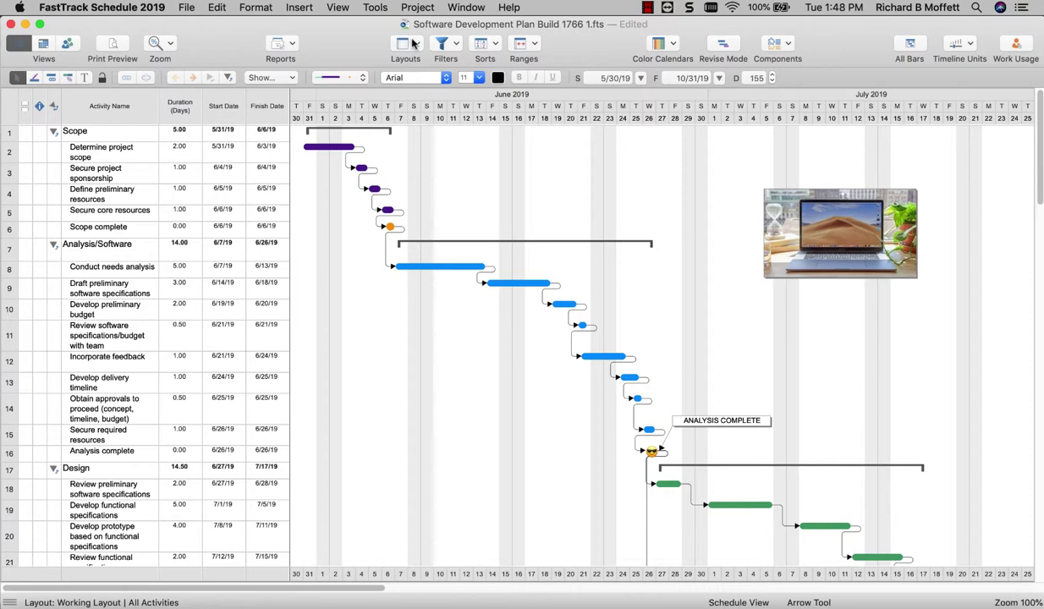
# Step: Browse the Layouts, Filters and Sorts menus without choosing anything
pyautogui.click(404, 43)
pyautogui.click(441, 43)
pyautogui.click(443, 44)
pyautogui.click(480, 43)
pyautogui.click(480, 43)
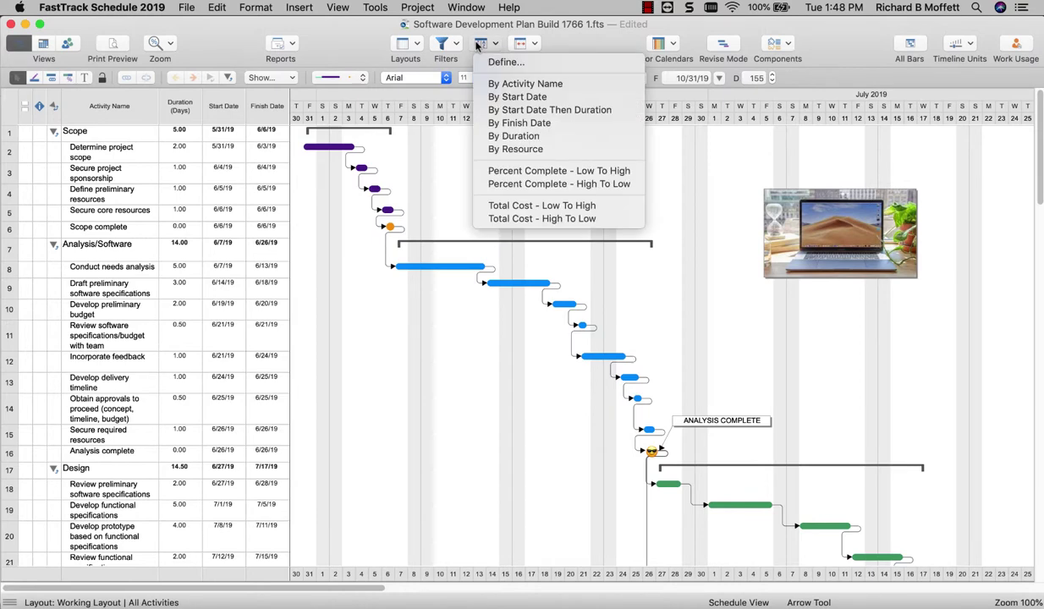
pyautogui.click(485, 58)
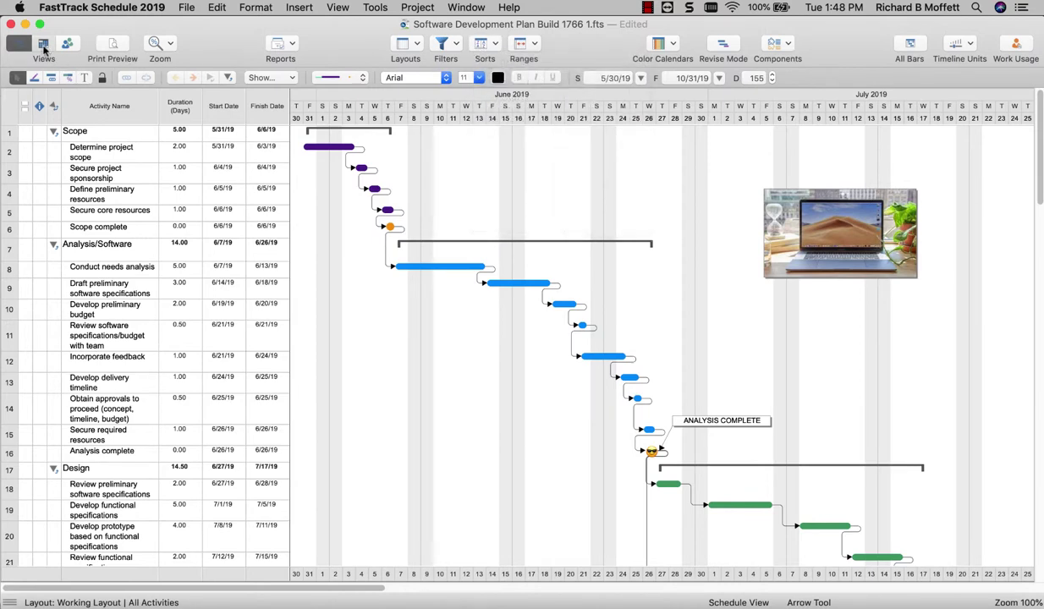
# Step: Switch to the Calendar view, then the Resource work-usage view, then back to Gantt
pyautogui.click(42, 44)
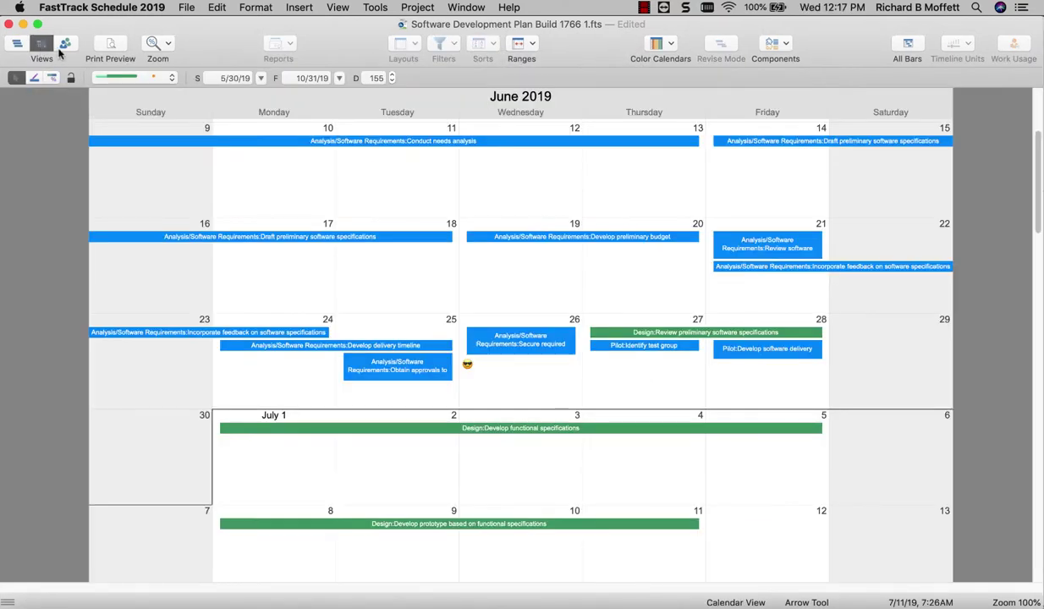
pyautogui.click(65, 44)
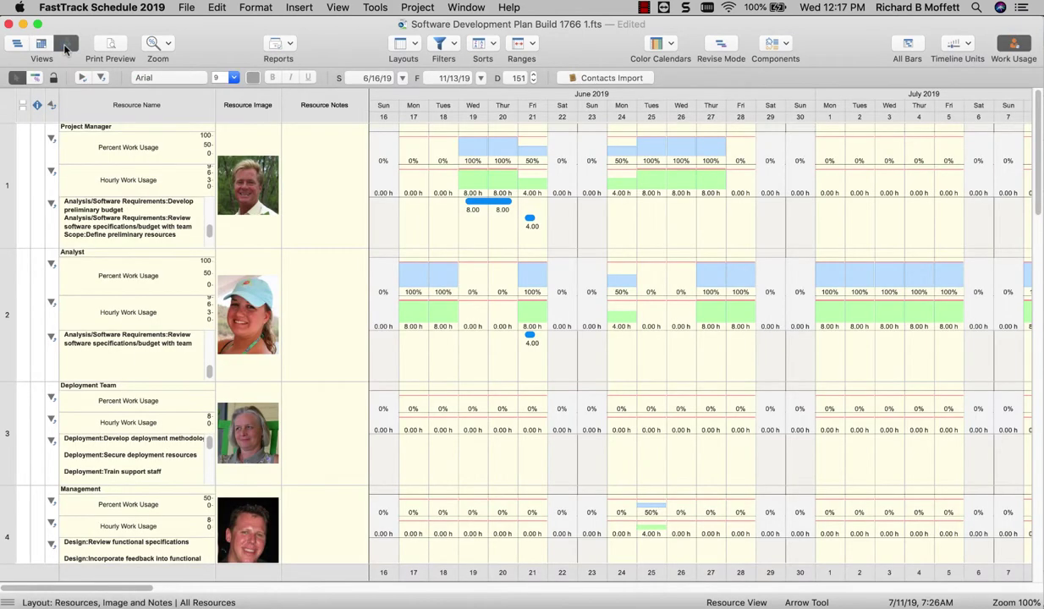
pyautogui.click(17, 44)
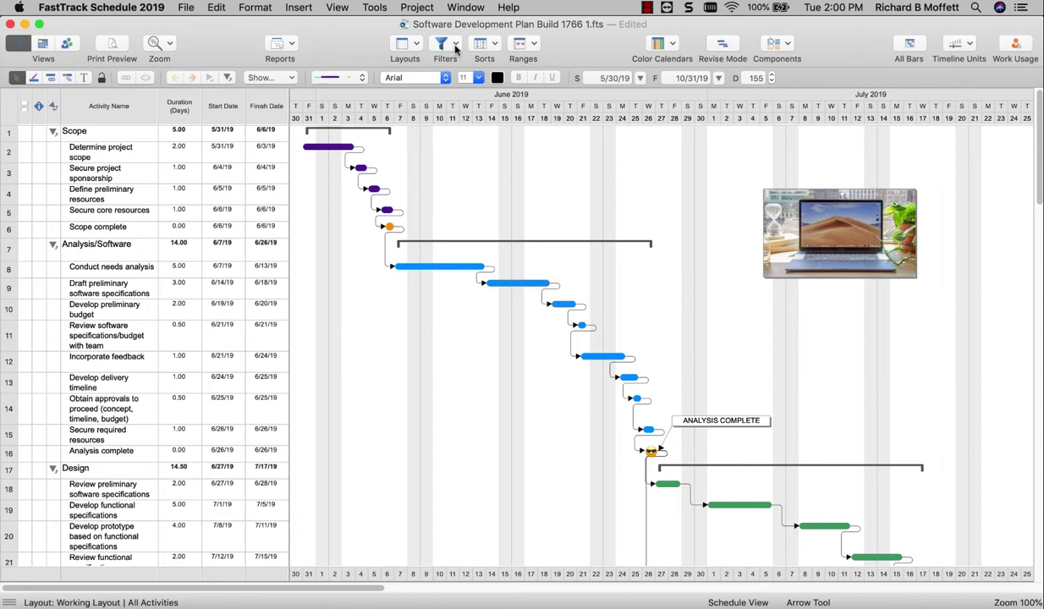
# Step: Apply the Resource 2 - Analyst filter to show only the Analyst's activities
pyautogui.click(455, 50)
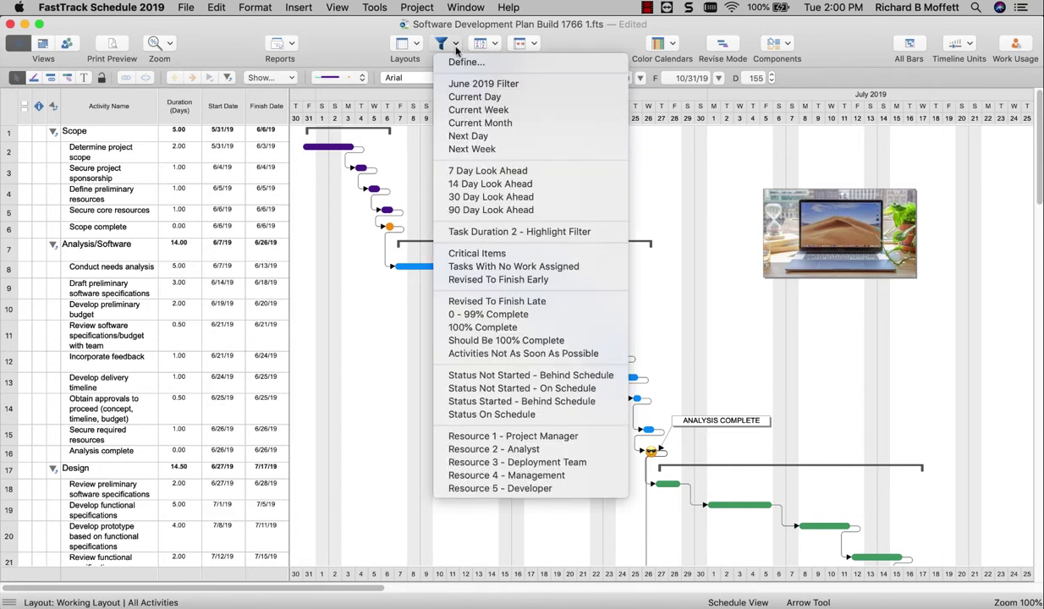
pyautogui.click(494, 449)
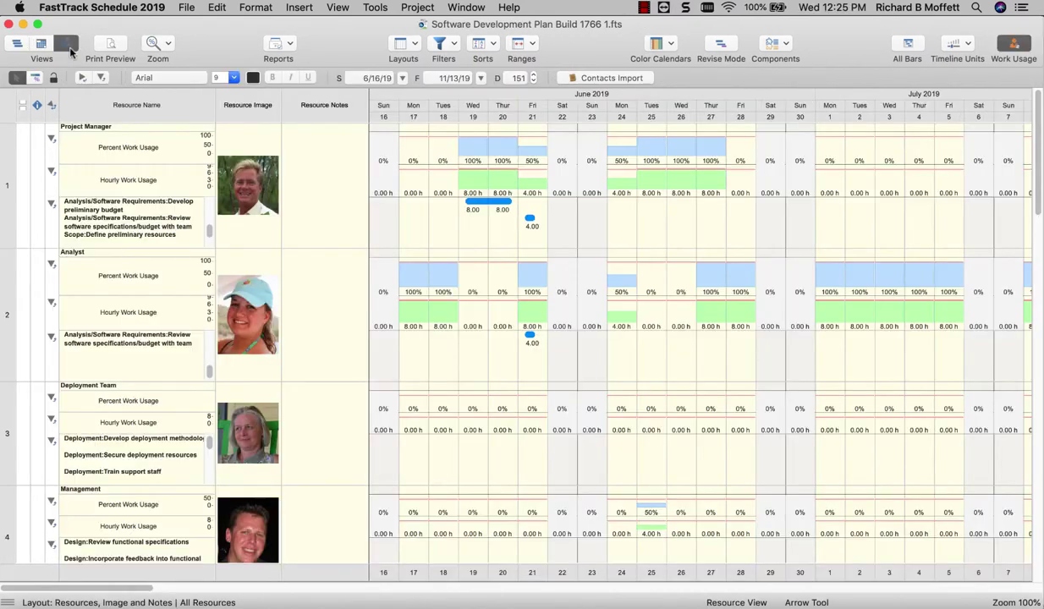
# Step: Move the Deployment Team resource row to the top of the resource list
pyautogui.click(2, 416)
pyautogui.moveTo(2, 416); pyautogui.dragTo(2, 251)
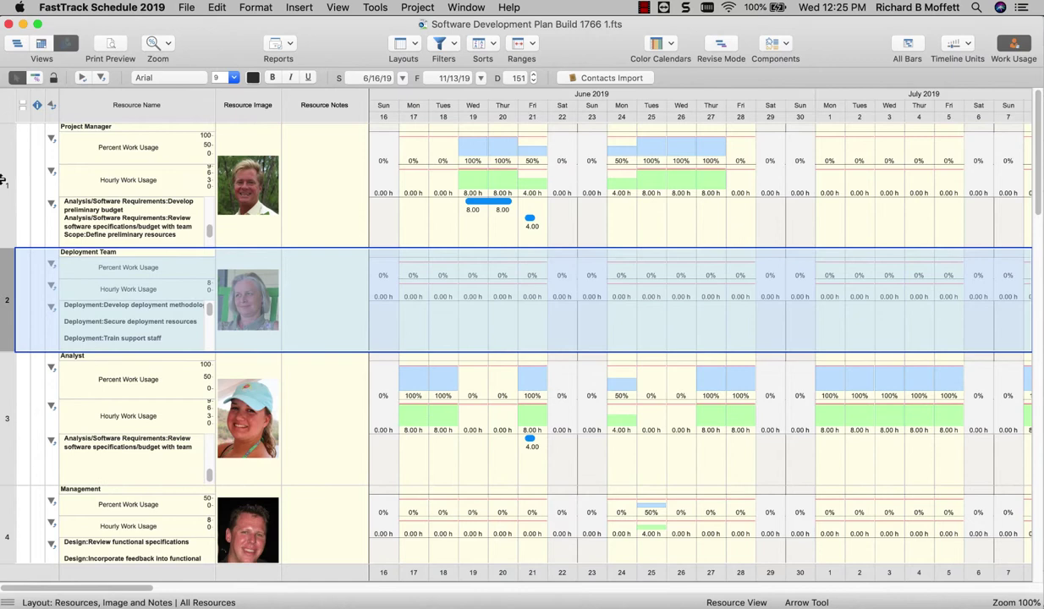
pyautogui.moveTo(2, 180); pyautogui.dragTo(3, 169)
# Step: Rename Project Manager to 'Project Manager A', then go back to the Gantt view's filter list
pyautogui.click(140, 230)
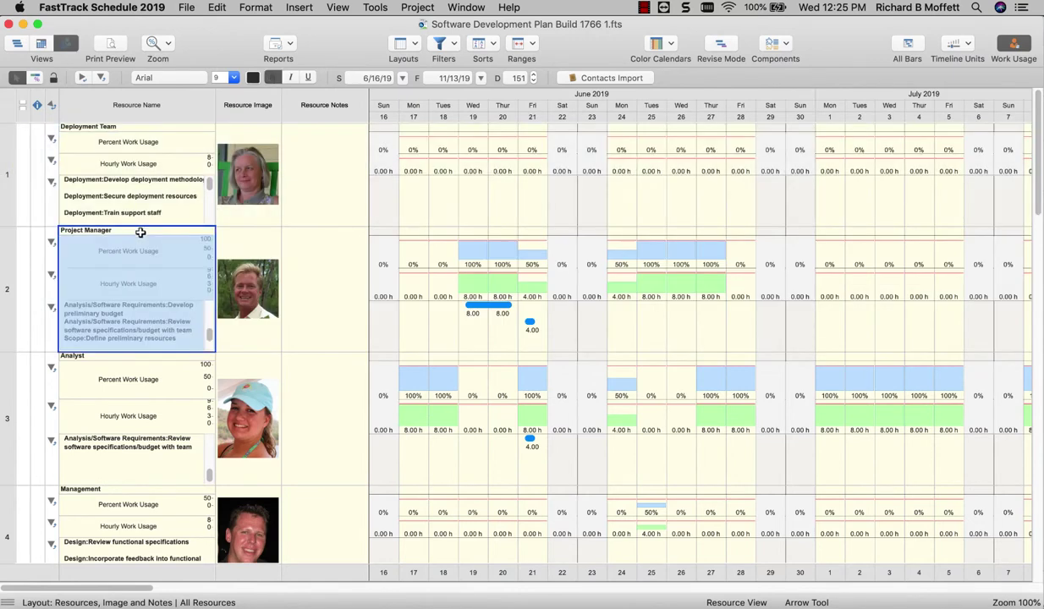
pyautogui.click(140, 230)
pyautogui.write('A')
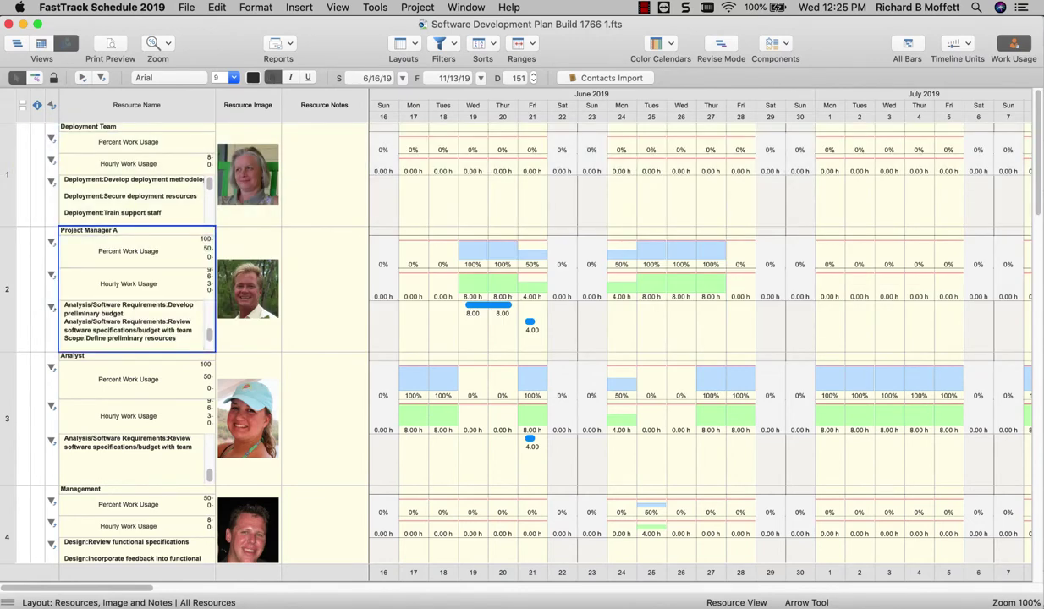
pyautogui.click(17, 43)
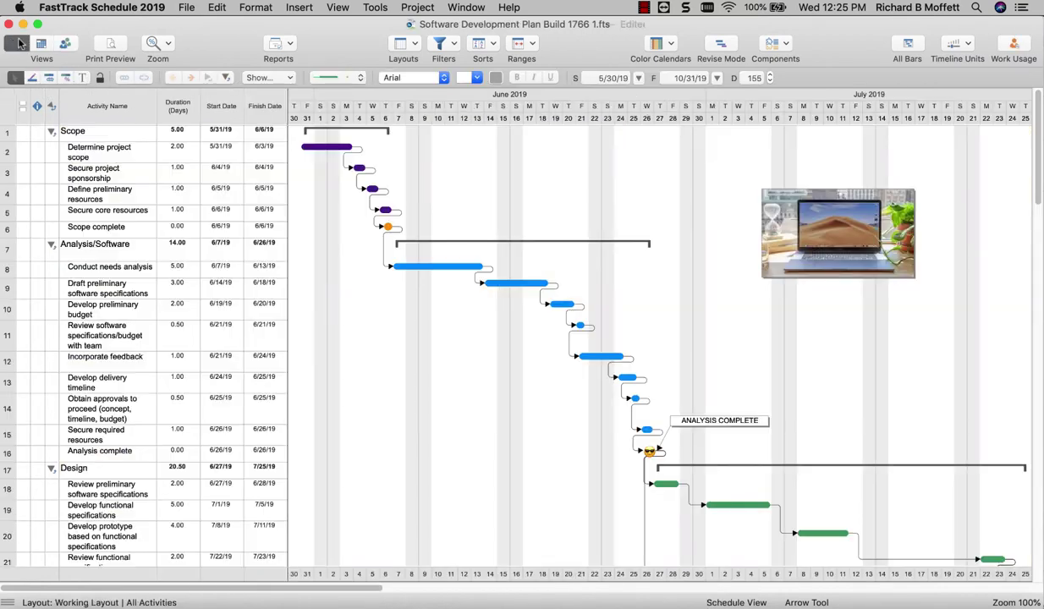
pyautogui.click(440, 46)
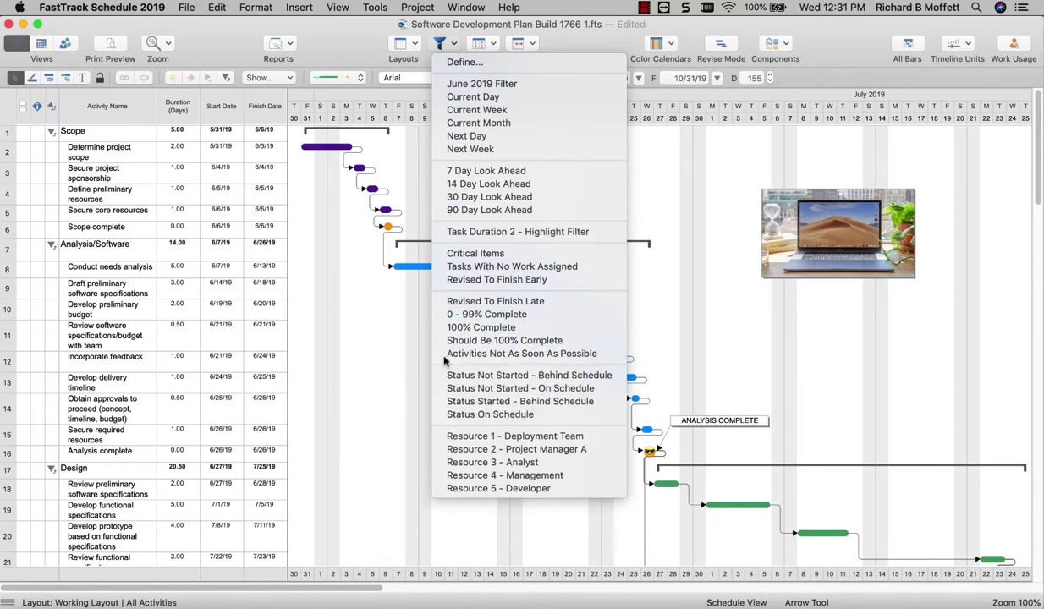
# Step: Highlight activities with the Task Duration 2 filter, then clear the filter
pyautogui.click(437, 234)
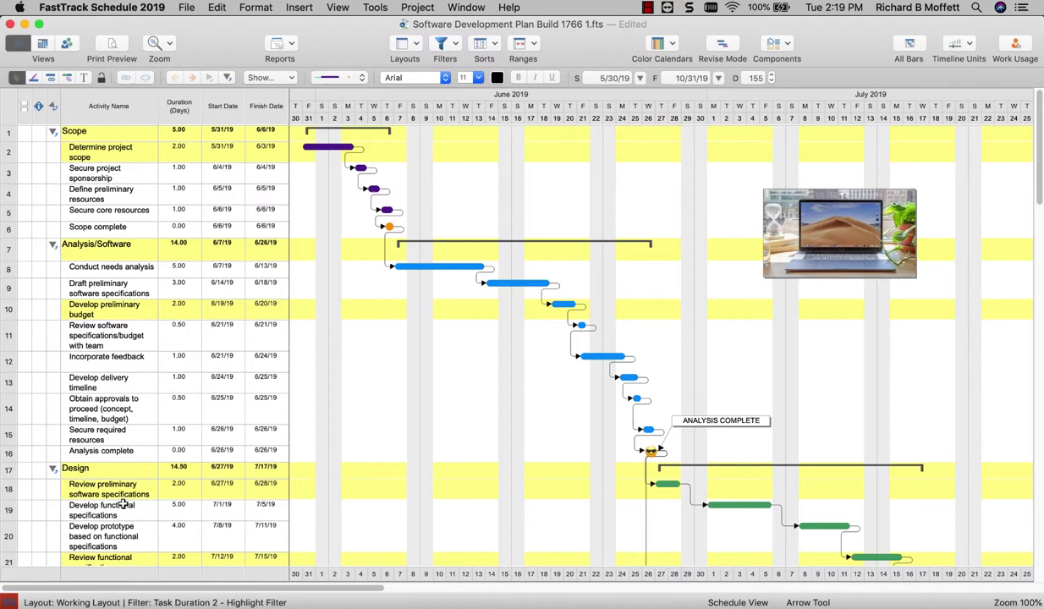
pyautogui.click(11, 602)
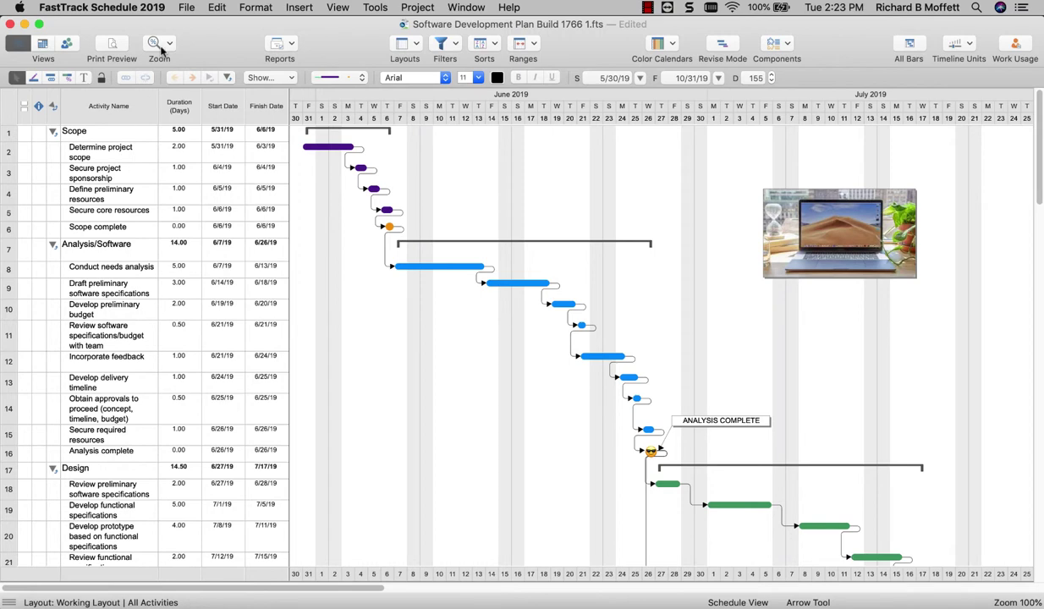
# Step: Try 175% and 50% zoom, then settle the Gantt schedule at 100%
pyautogui.click(160, 49)
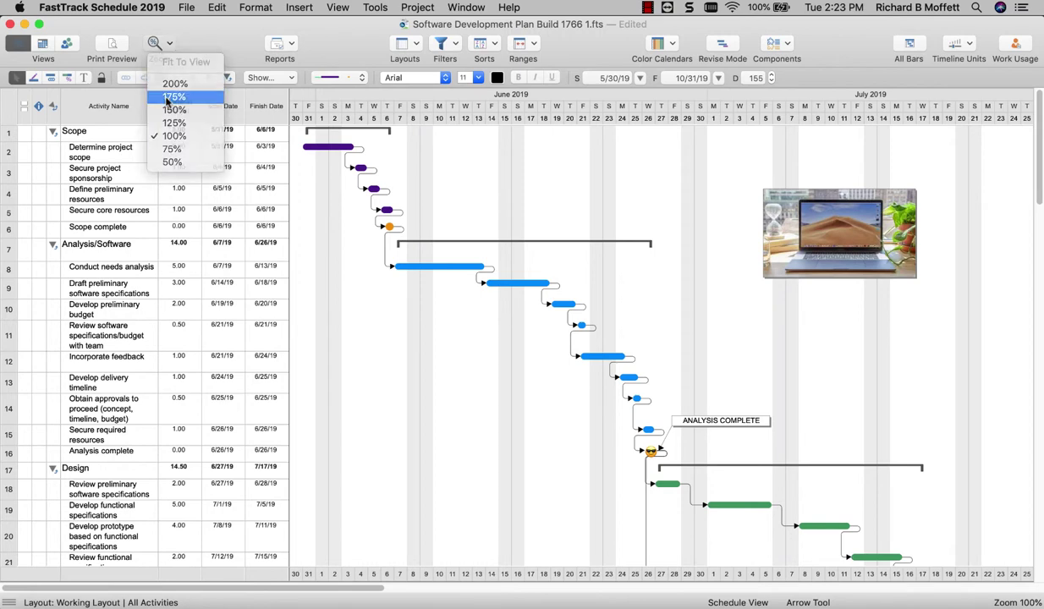
pyautogui.click(166, 97)
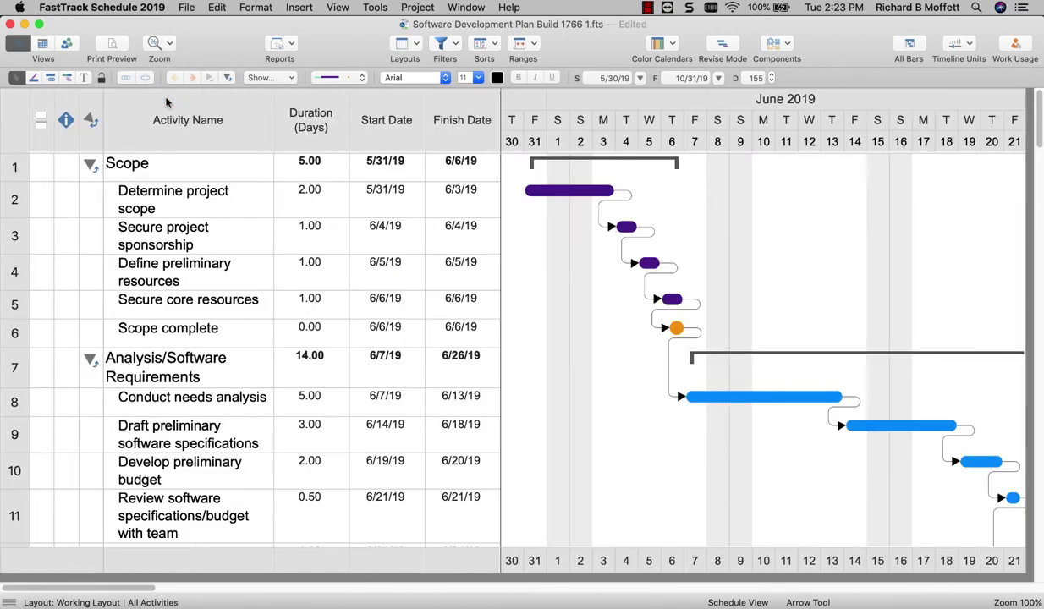
pyautogui.click(159, 49)
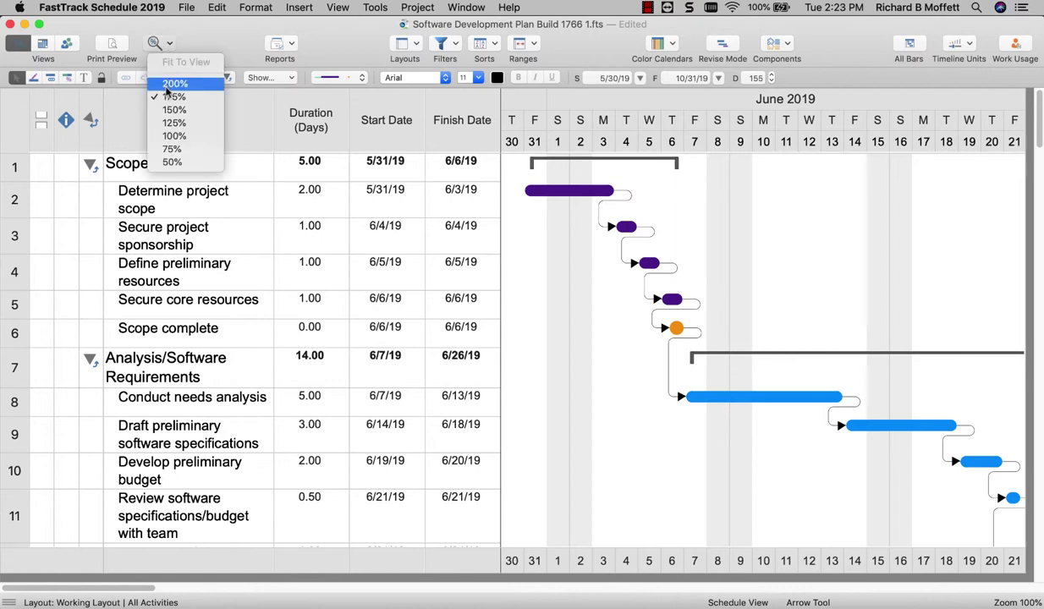
pyautogui.click(166, 162)
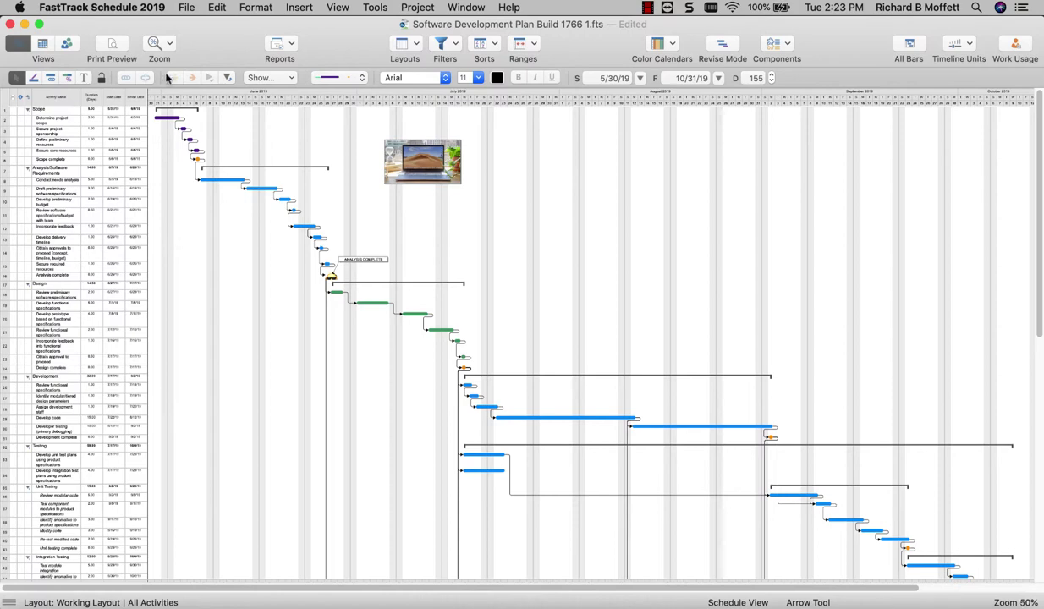
pyautogui.click(155, 44)
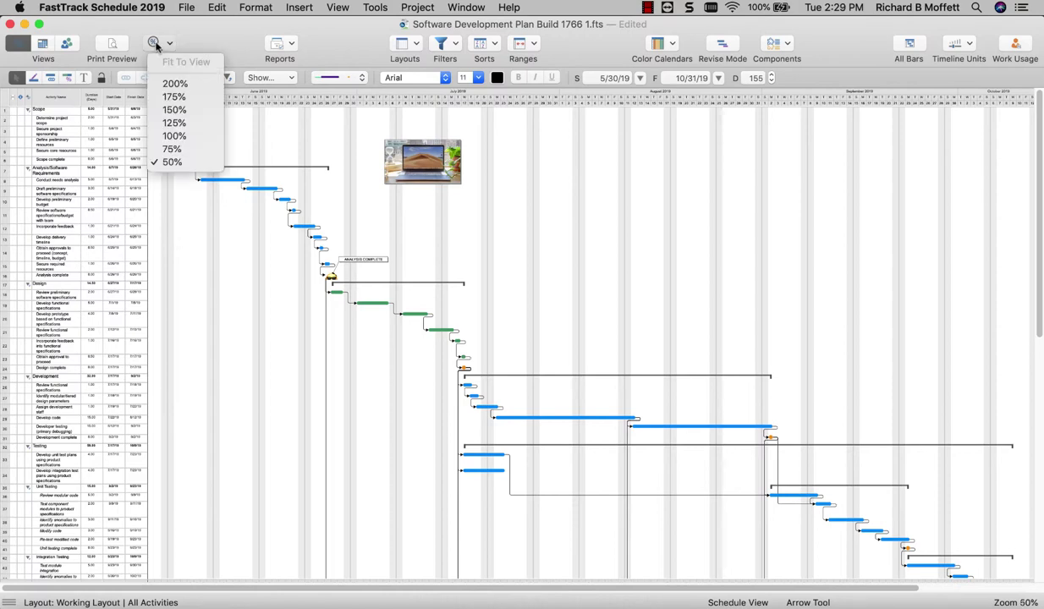
pyautogui.click(193, 135)
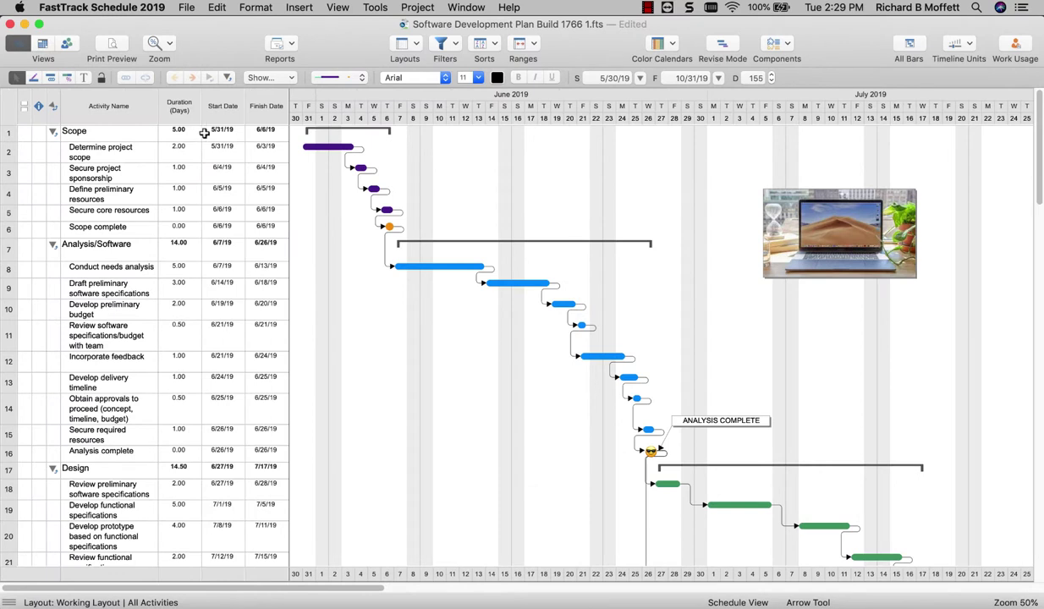
pyautogui.click(285, 46)
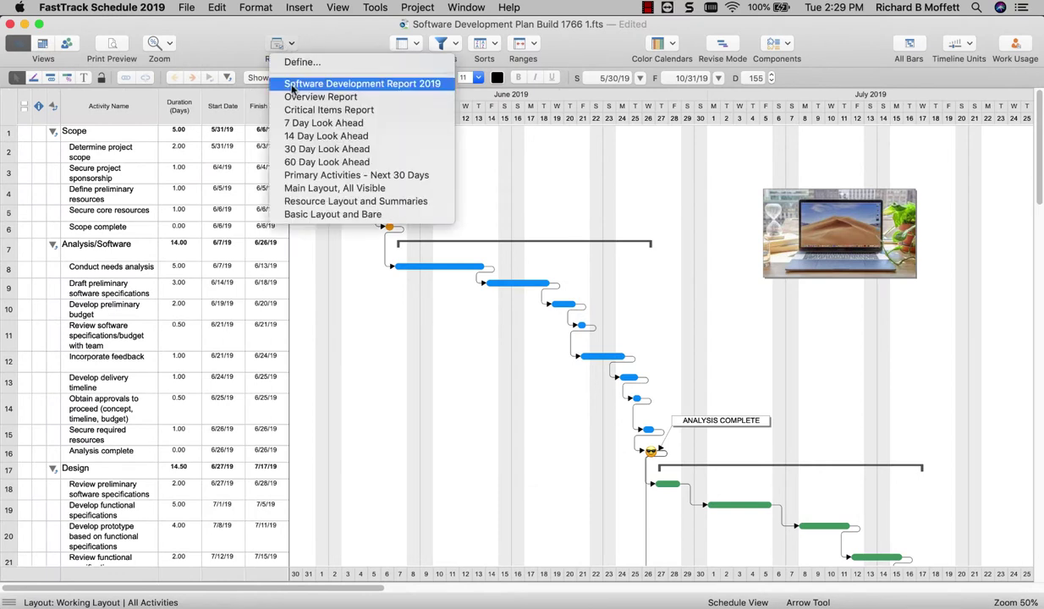
pyautogui.click(288, 84)
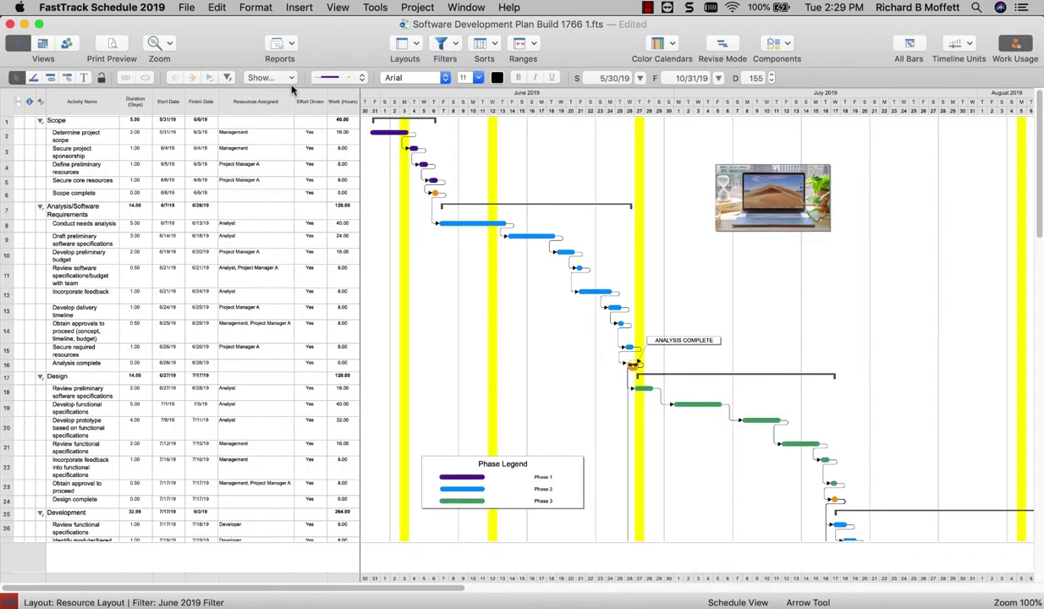
pyautogui.click(78, 139)
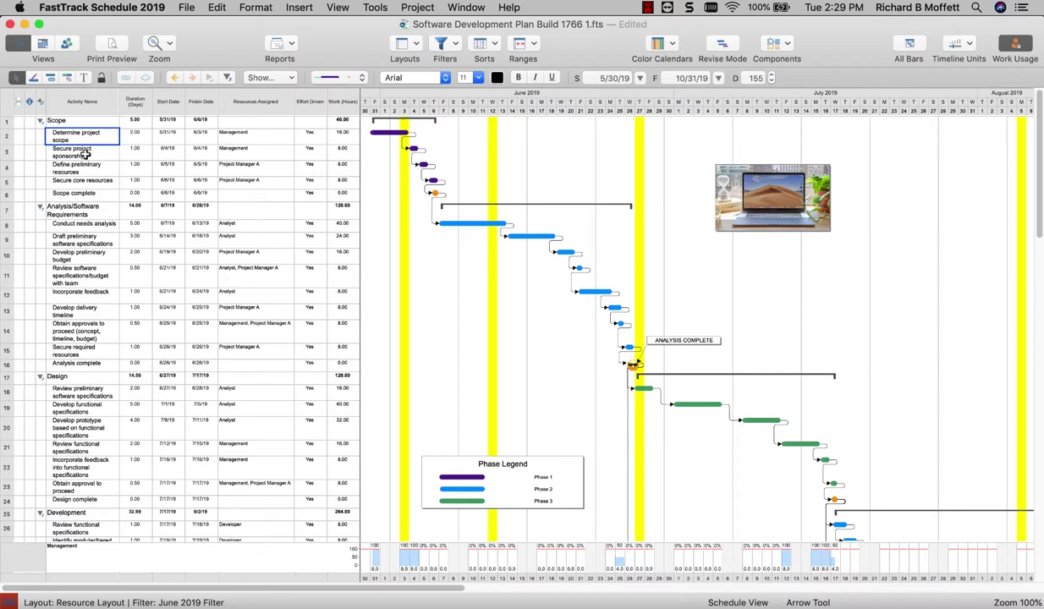
pyautogui.click(84, 155)
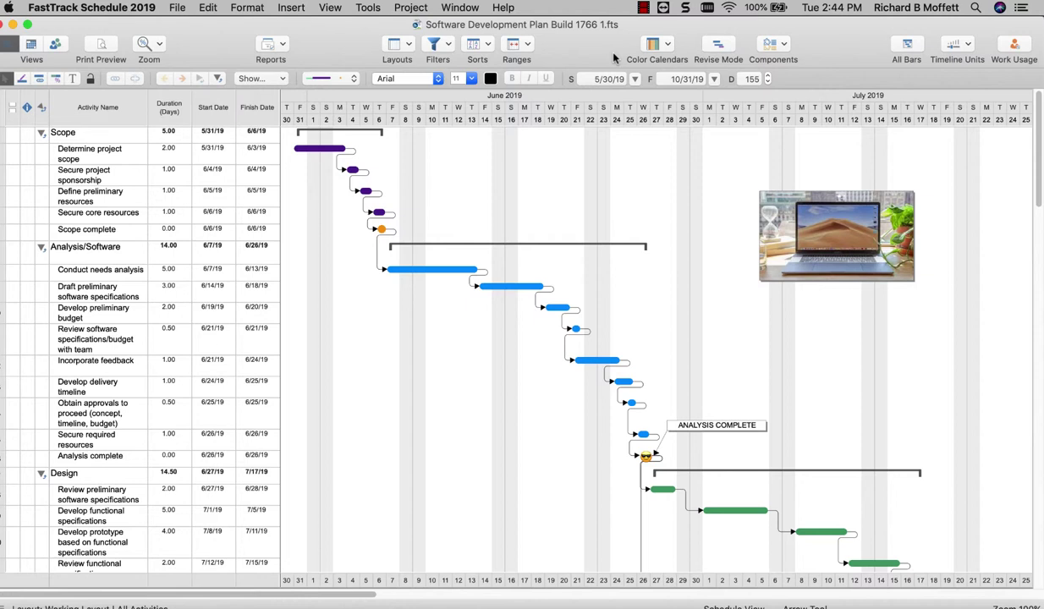
pyautogui.click(664, 45)
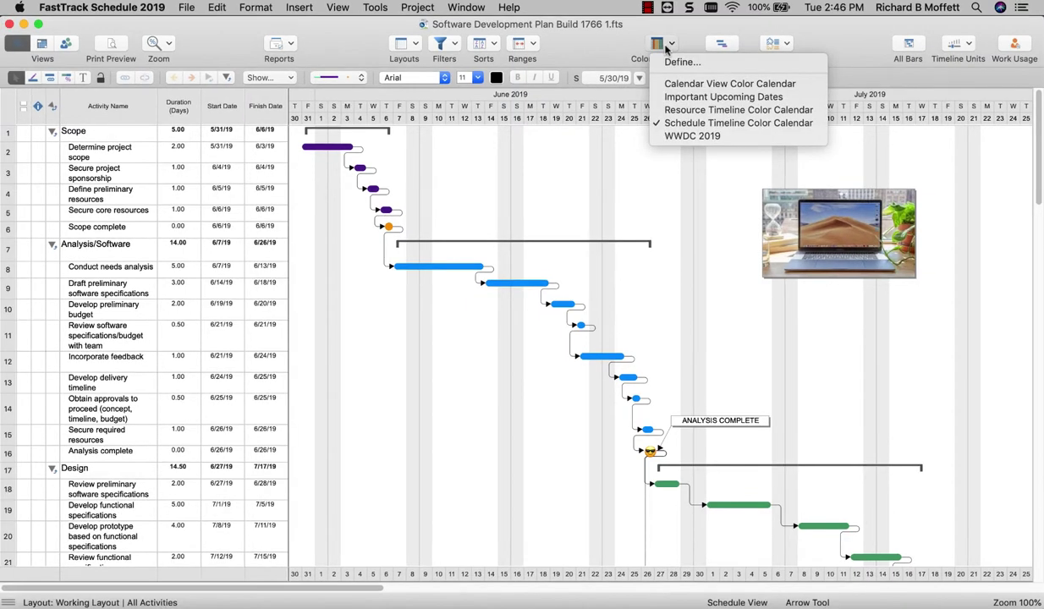
pyautogui.click(692, 135)
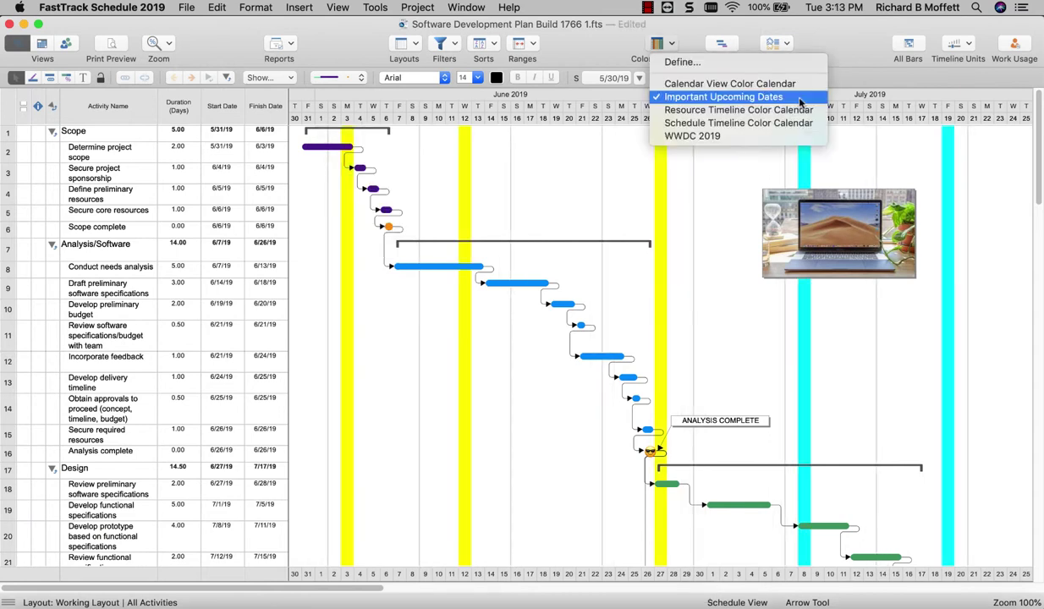
pyautogui.click(721, 249)
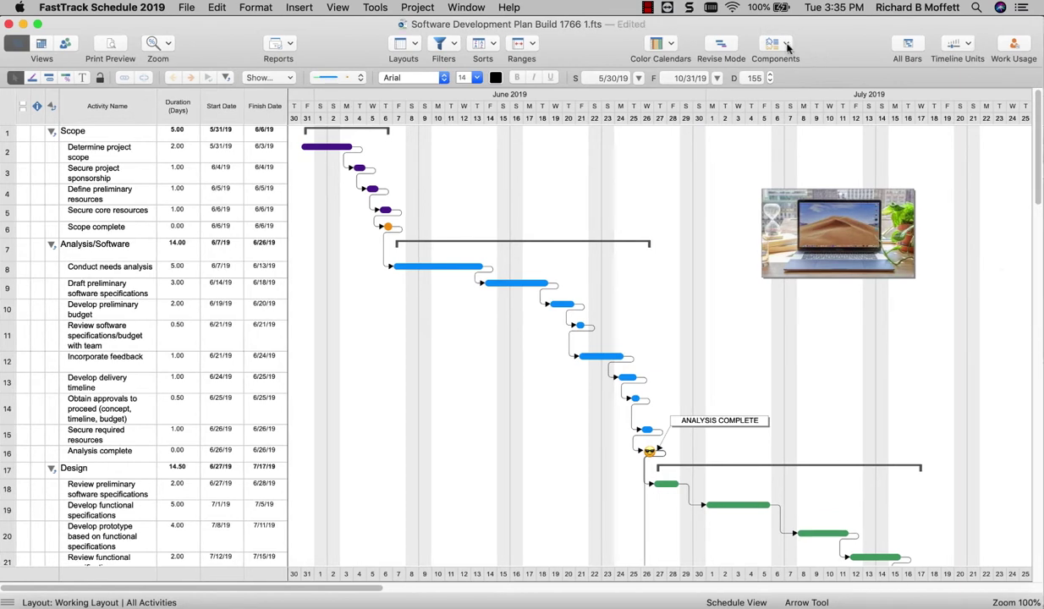
# Step: Show baselines only where different, turn on red Critical Paths, and zoom to 50%
pyautogui.click(785, 45)
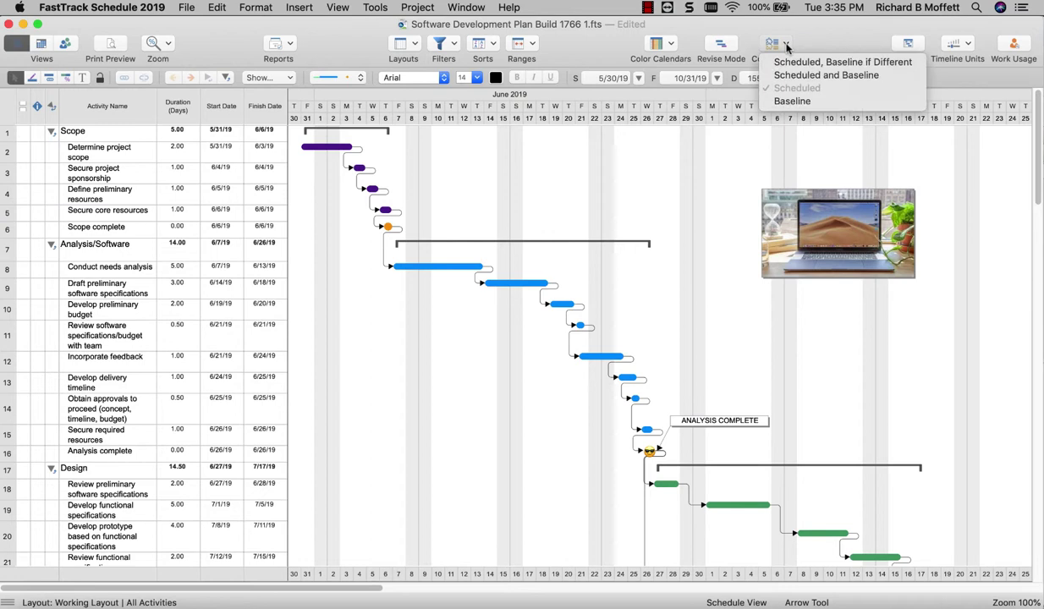
pyautogui.click(789, 61)
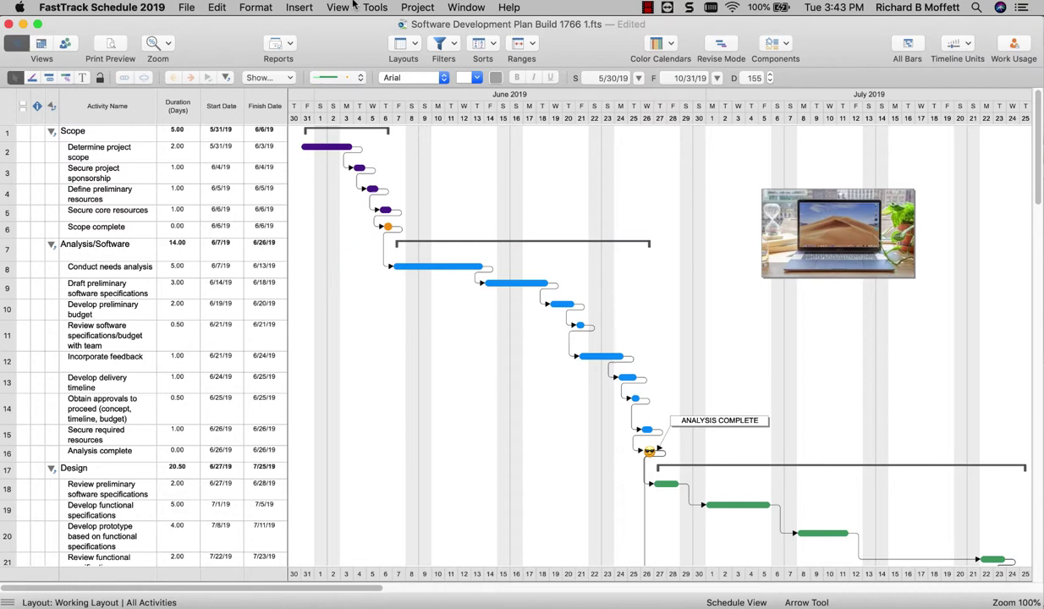
pyautogui.click(337, 7)
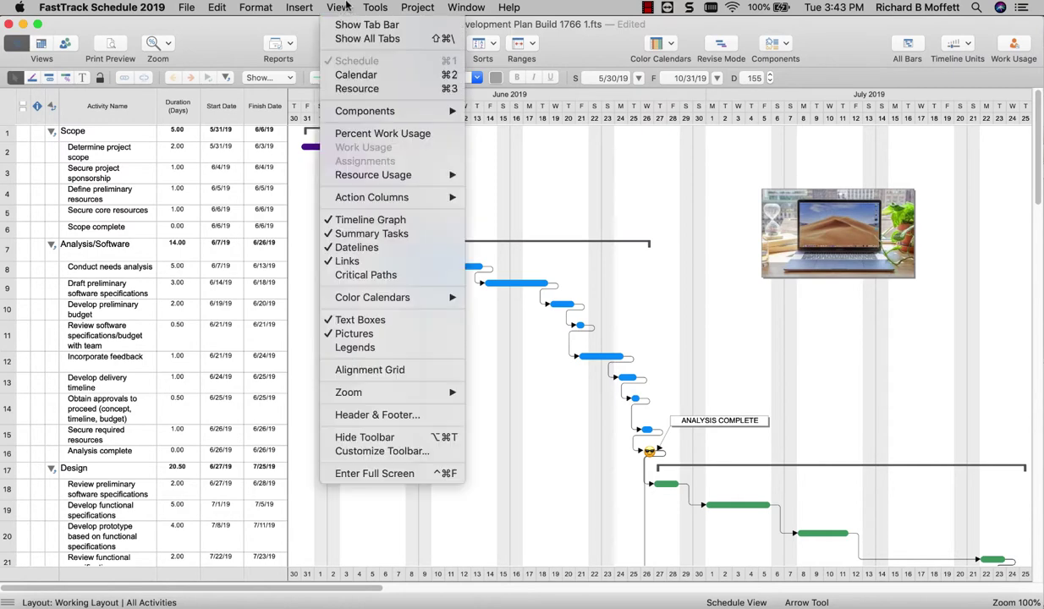
pyautogui.click(386, 275)
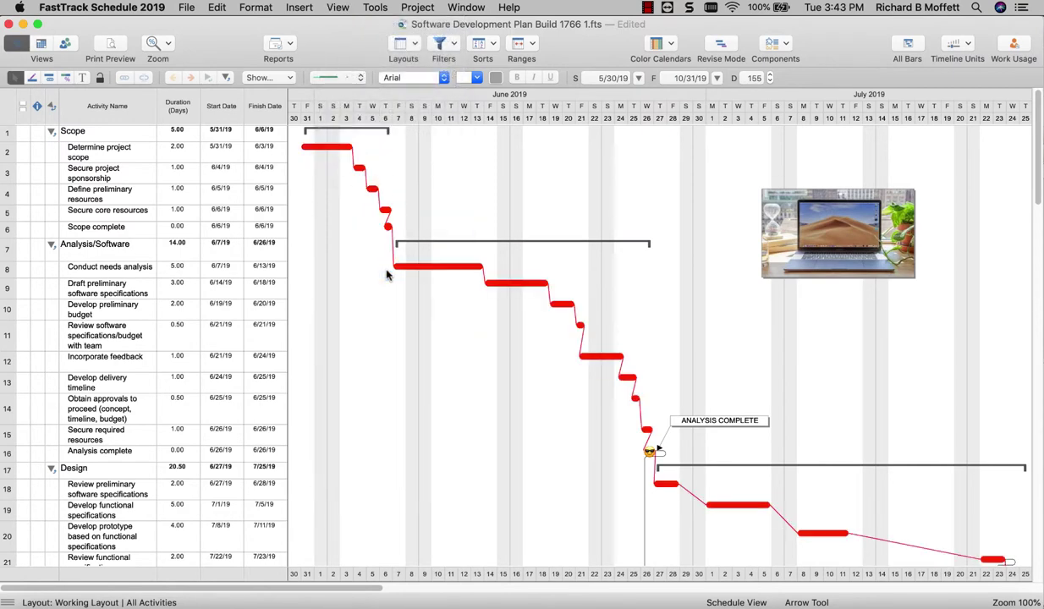
pyautogui.click(165, 47)
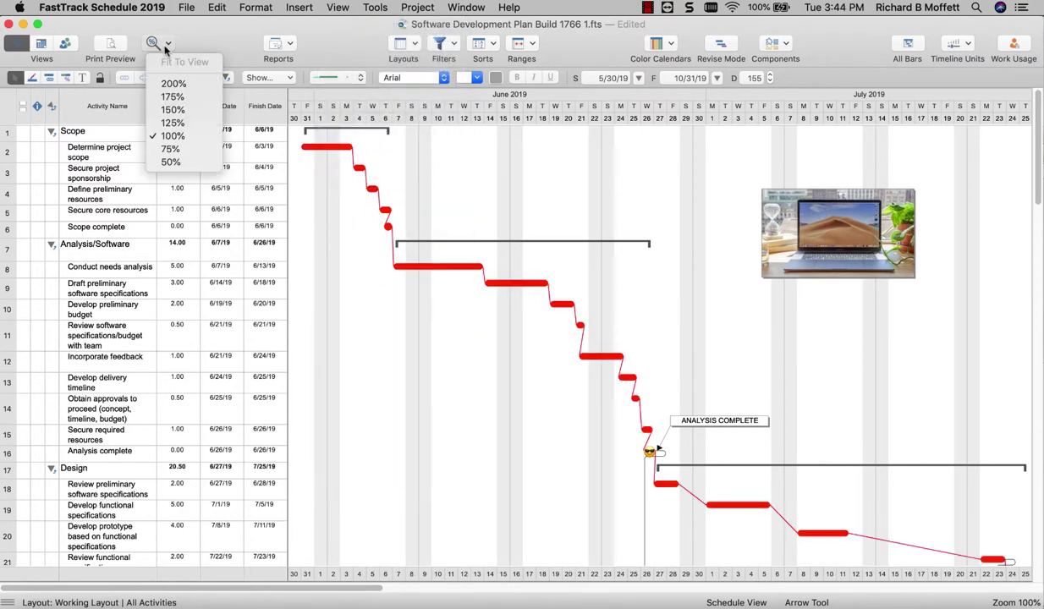
pyautogui.click(178, 162)
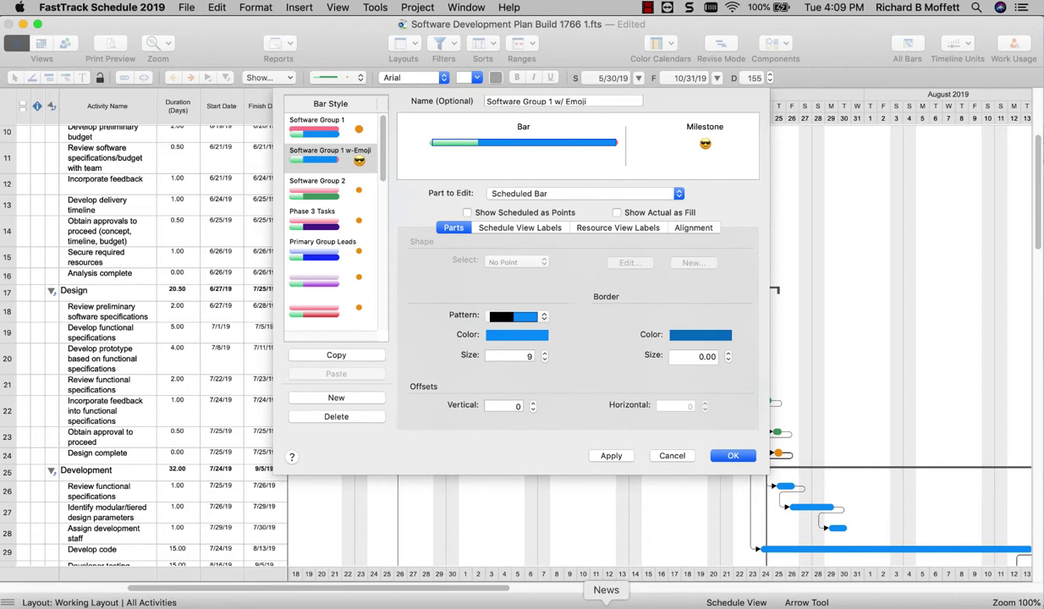
# Step: Review the schedule label settings in the Bar Style dialog
pyautogui.click(509, 228)
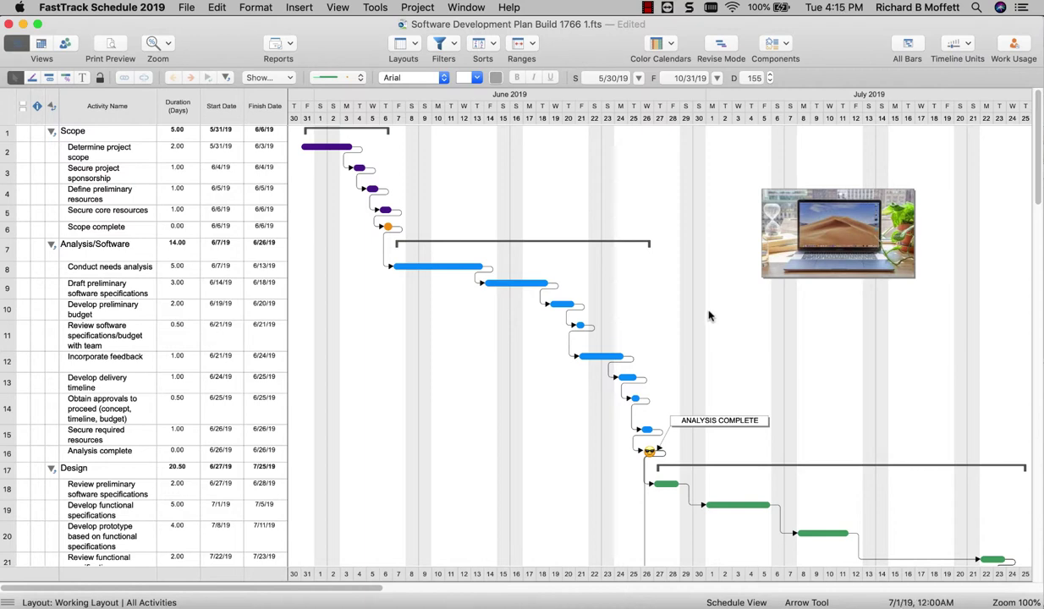
# Step: Use Window > Merge All Windows to tab the four open schedules together
pyautogui.click(468, 9)
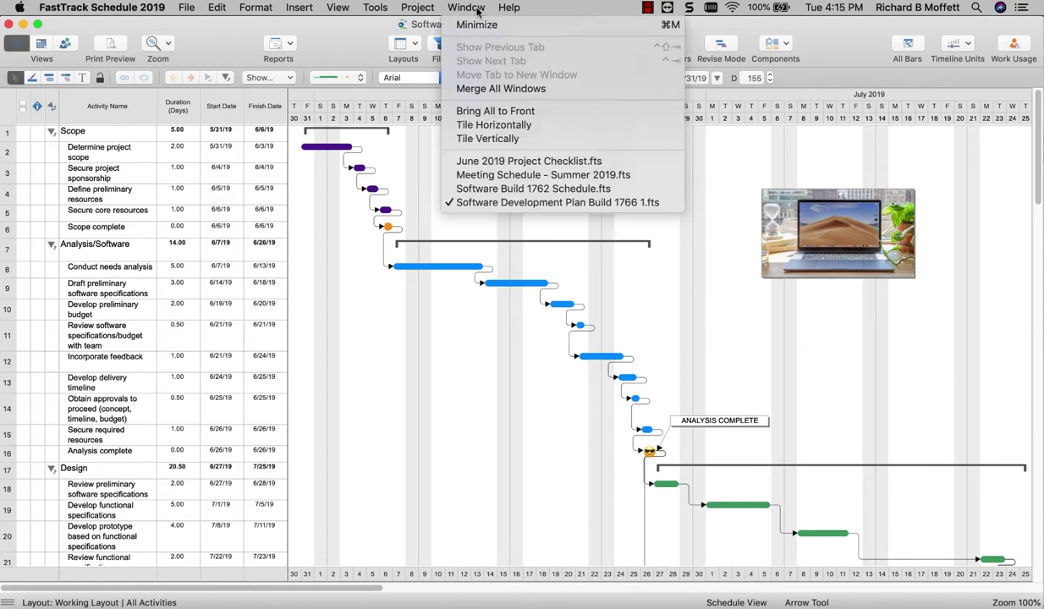
pyautogui.click(472, 87)
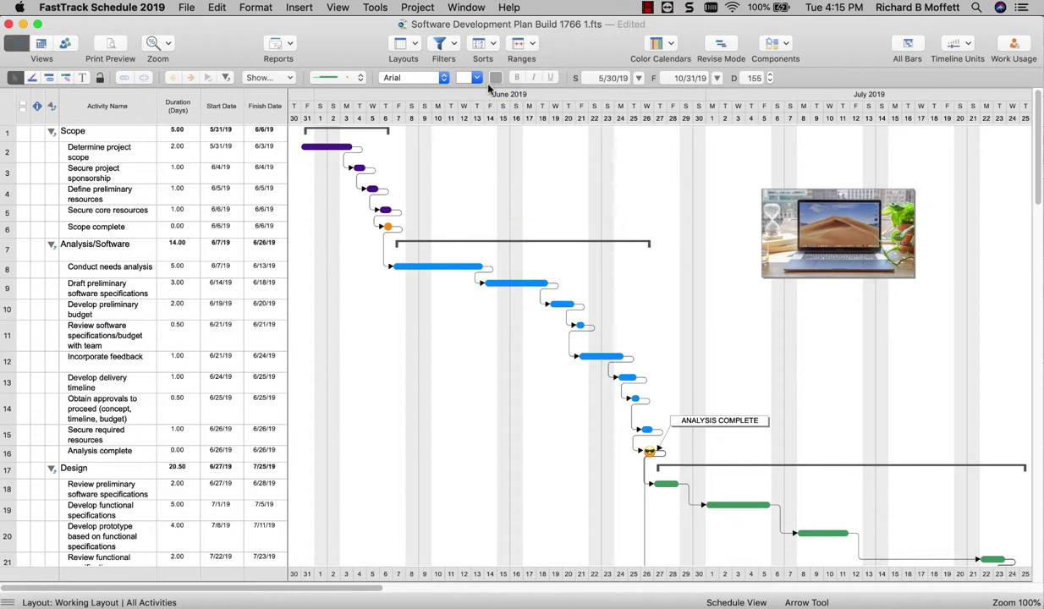